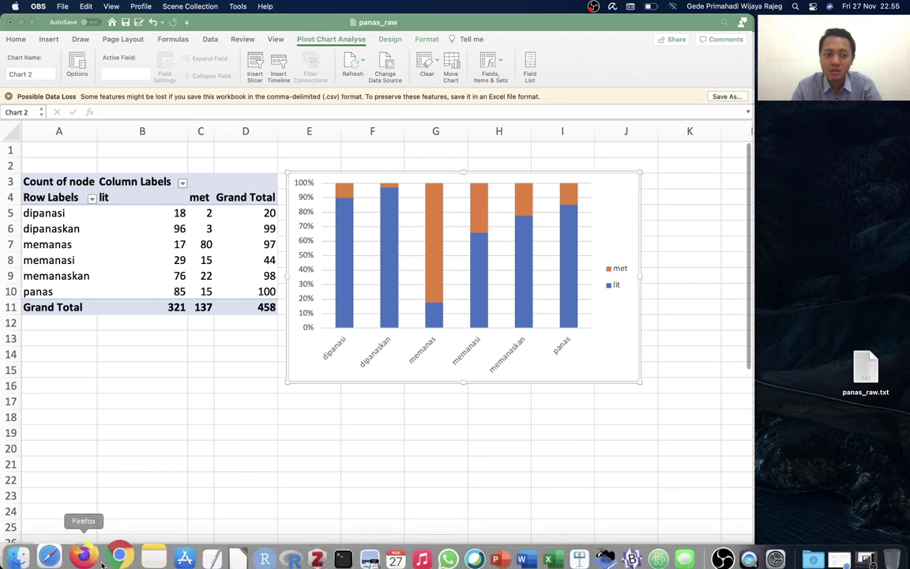
# - Switch to the panas_raw sheet to view the raw id, left, node, right and use columns
pyautogui.click(98, 550)
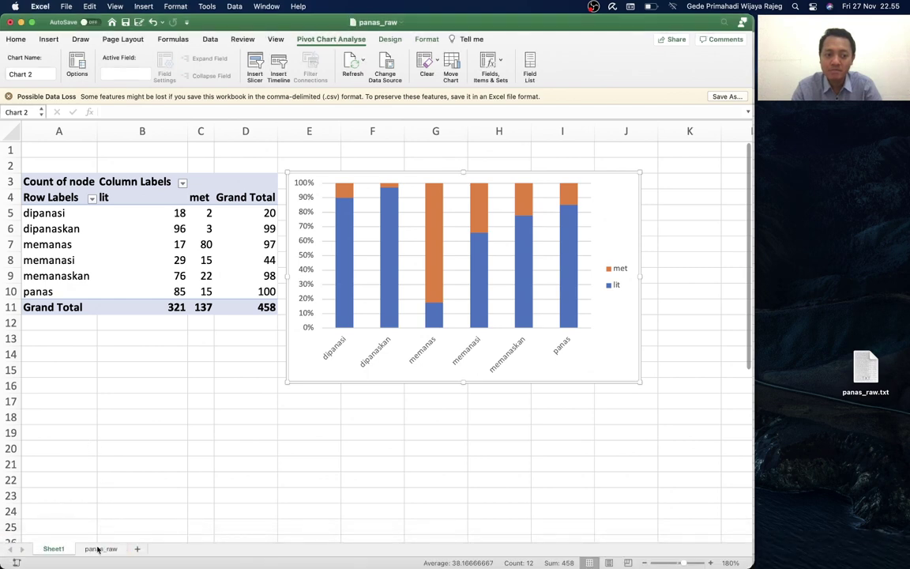
pyautogui.click(98, 550)
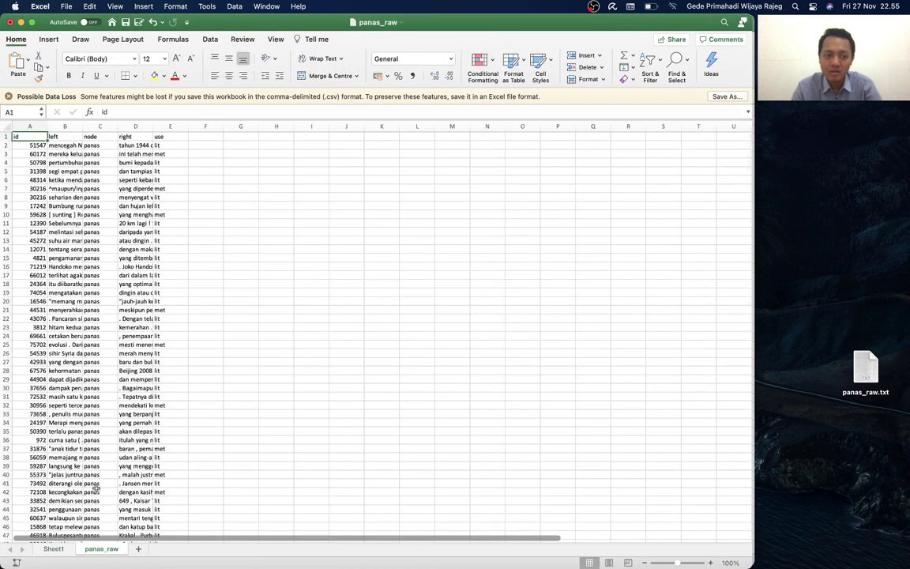
# - Go back to Sheet1 with the node-count pivot table (total 458) and its 100% stacked chart
pyautogui.click(54, 548)
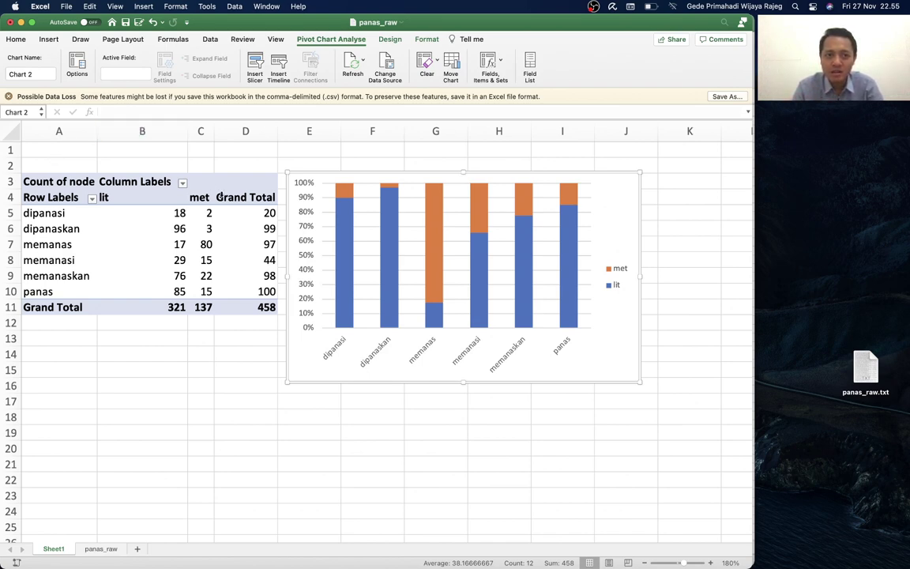
pyautogui.moveTo(381, 198)
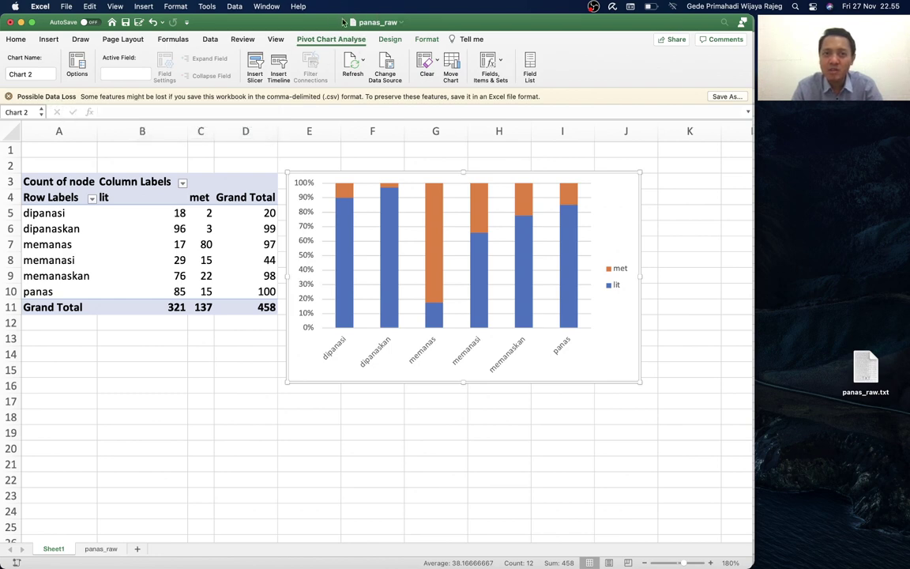
pyautogui.moveTo(517, 191)
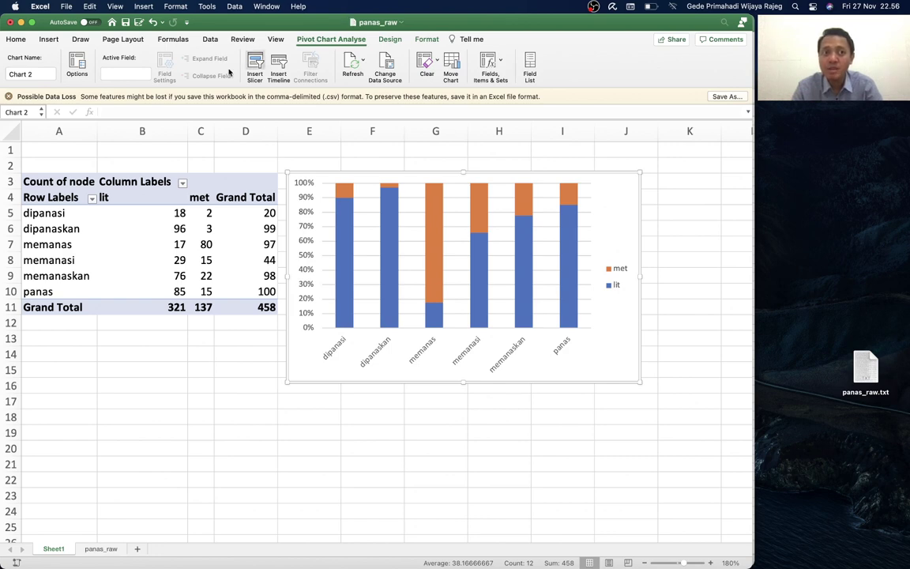
# - Save the workbook as an Excel Workbook (.xlsx) named panas_raw-analysis
pyautogui.click(66, 8)
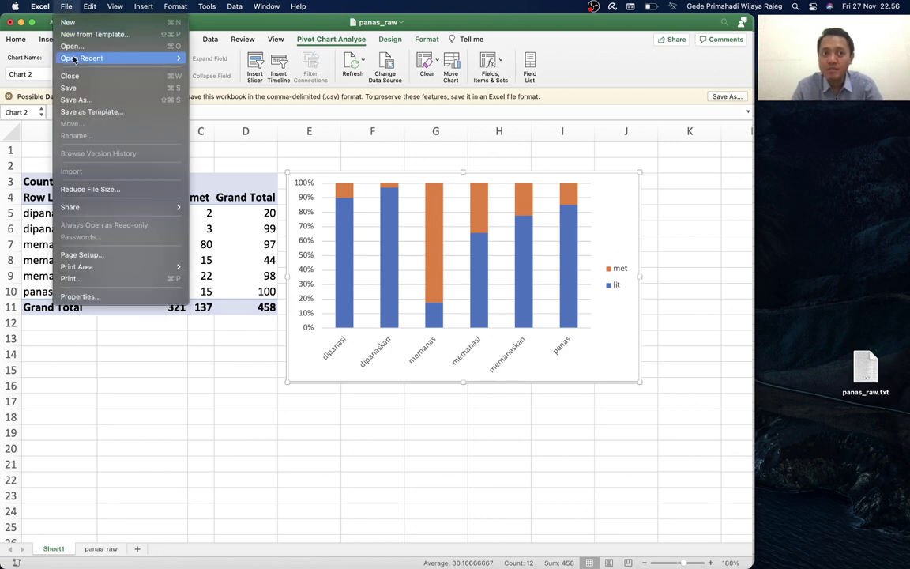
pyautogui.click(79, 100)
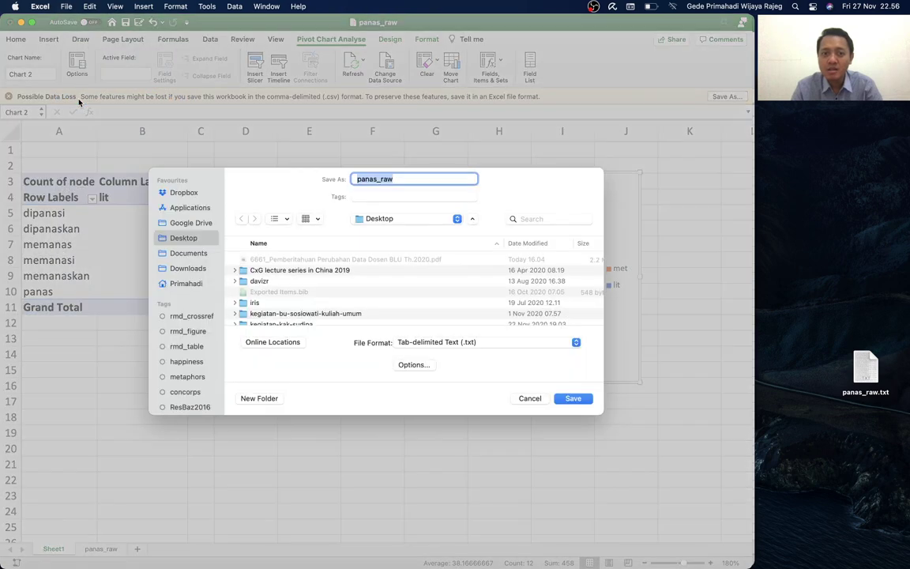
pyautogui.click(413, 343)
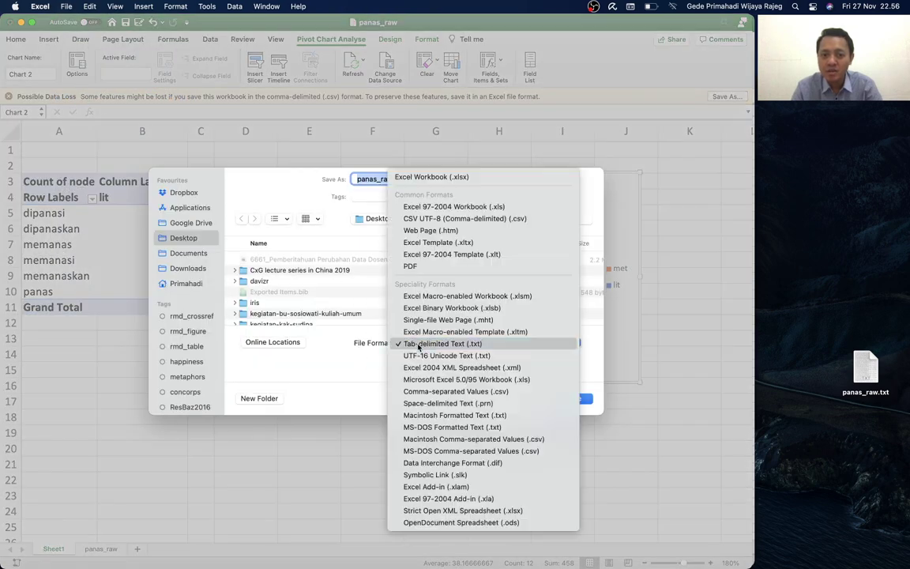
pyautogui.click(427, 179)
pyautogui.click(421, 179)
pyautogui.write('-analysis')
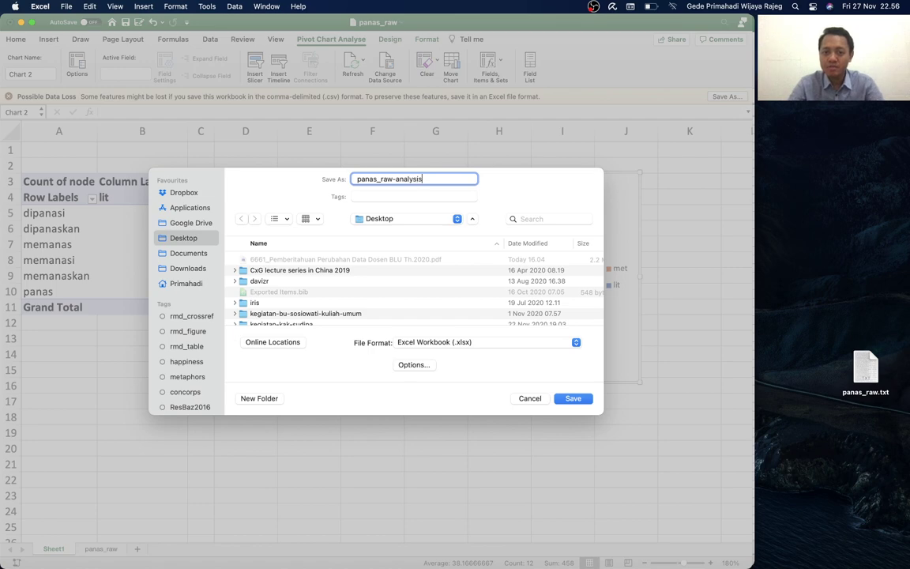
pyautogui.press('Return')
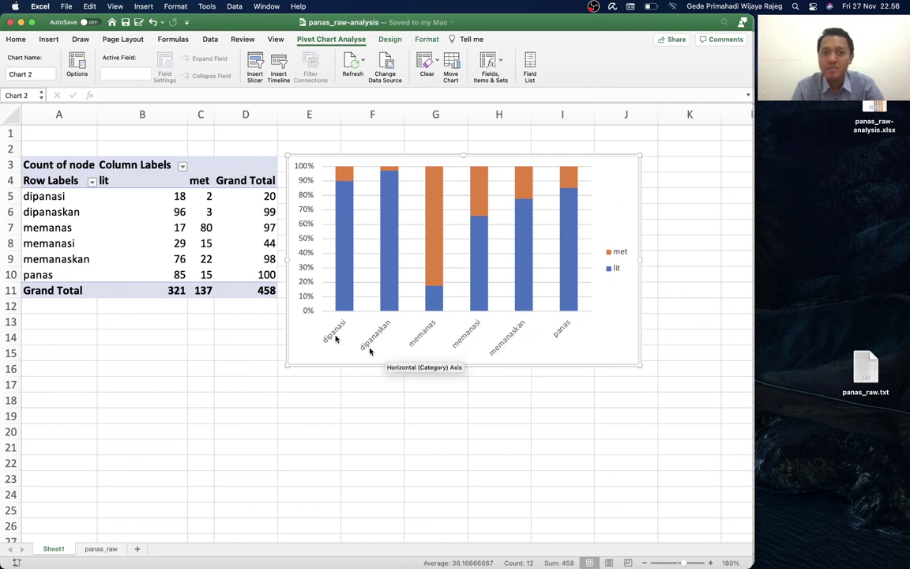
# - From the chart Design tab, browse Add Chart Element's Legend, Data Labels and Axis Titles options
pyautogui.moveTo(484, 173)
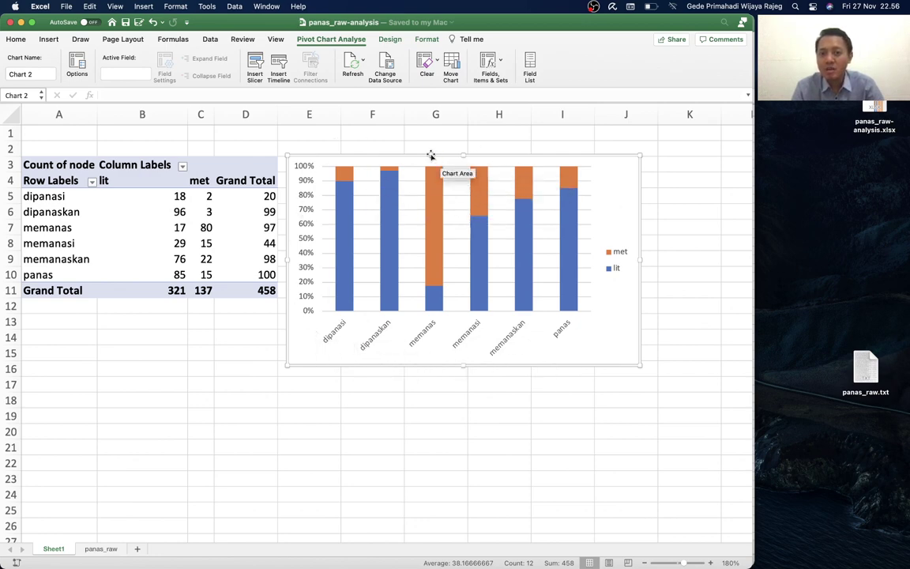
pyautogui.moveTo(439, 170)
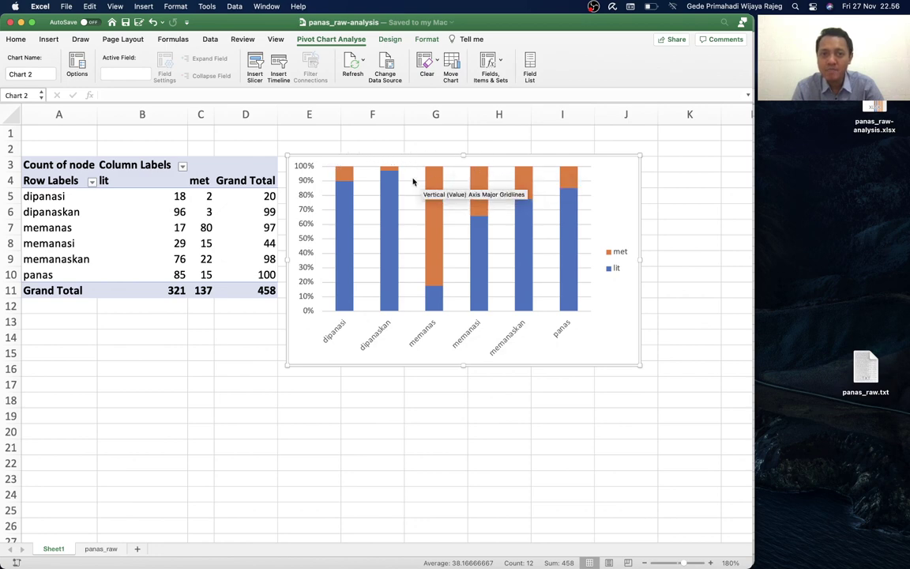
pyautogui.click(391, 41)
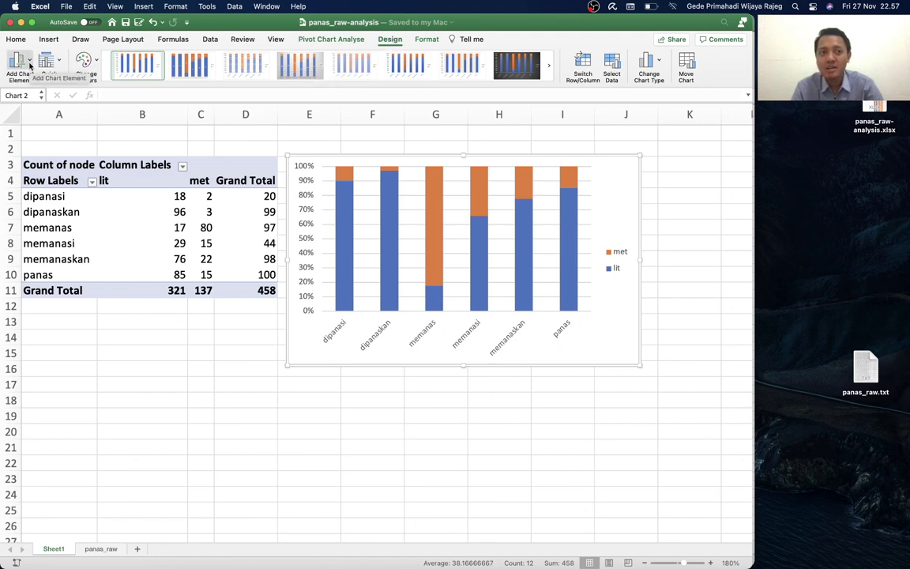
pyautogui.click(30, 66)
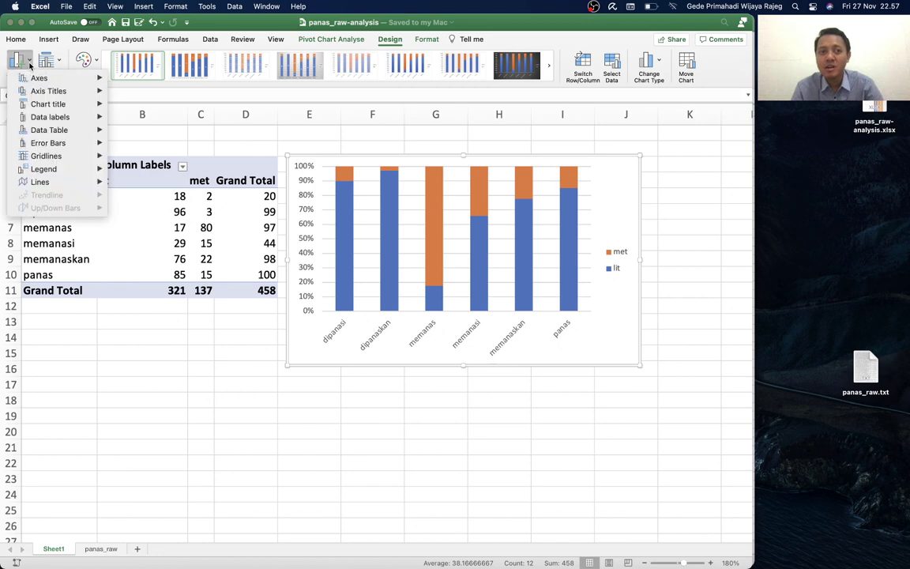
pyautogui.moveTo(35, 171)
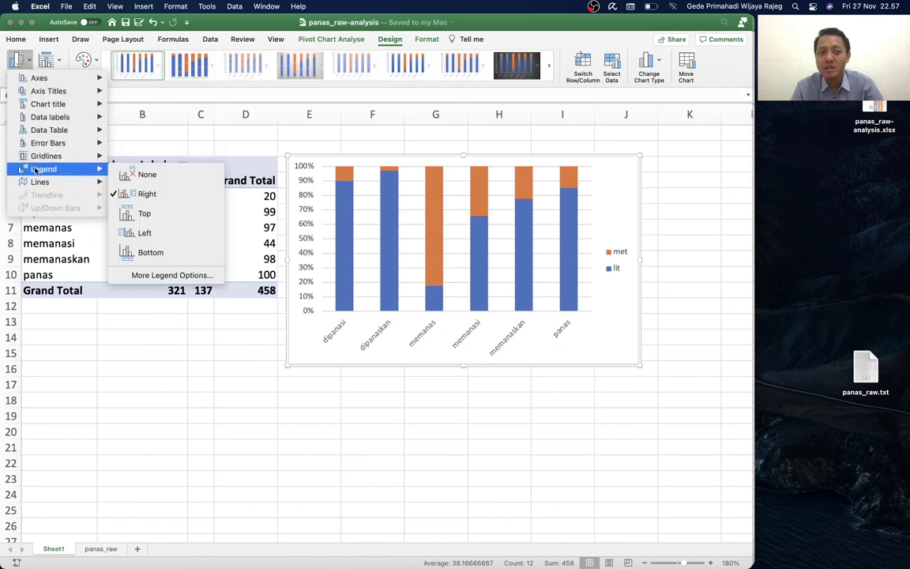
pyautogui.moveTo(41, 116)
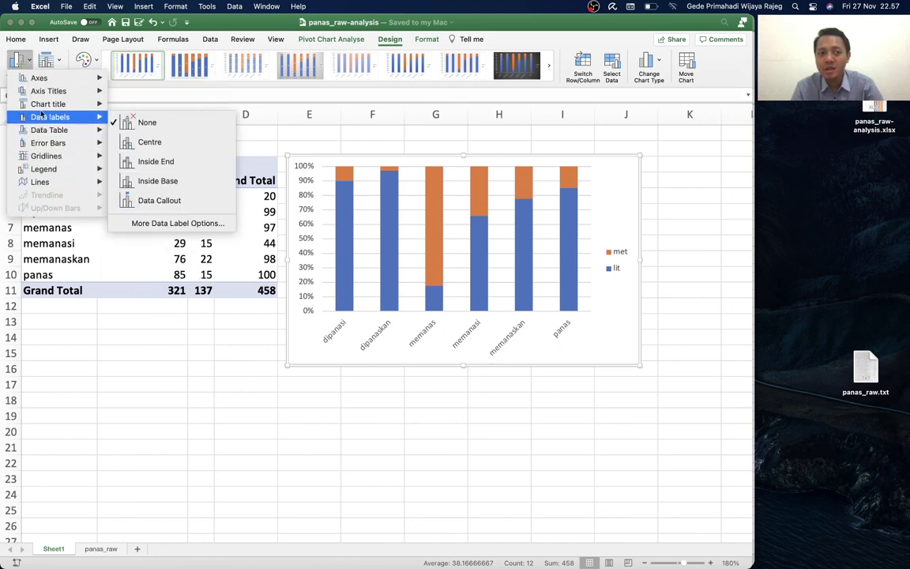
pyautogui.moveTo(47, 98)
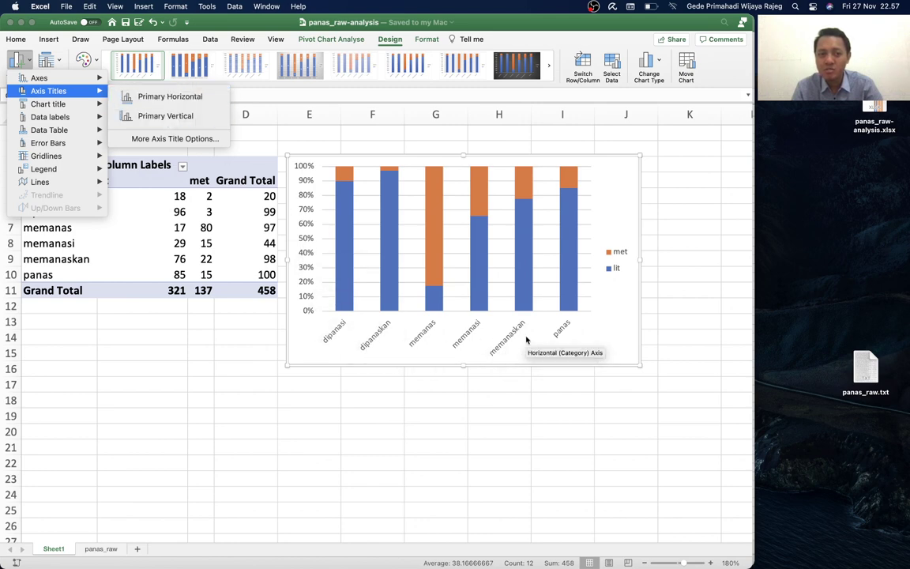
# - Add a primary vertical axis title and replace its placeholder with 'Persentase'
pyautogui.click(166, 117)
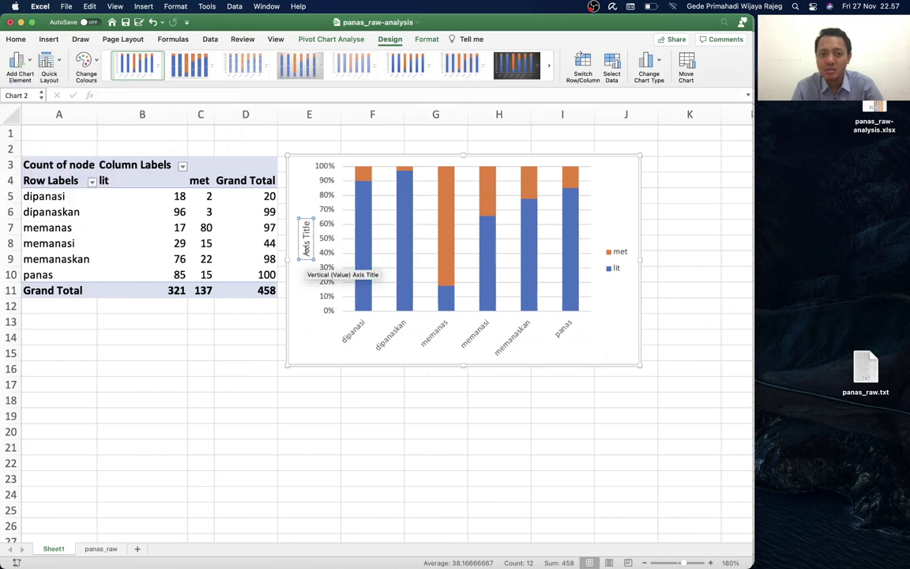
pyautogui.click(19, 62)
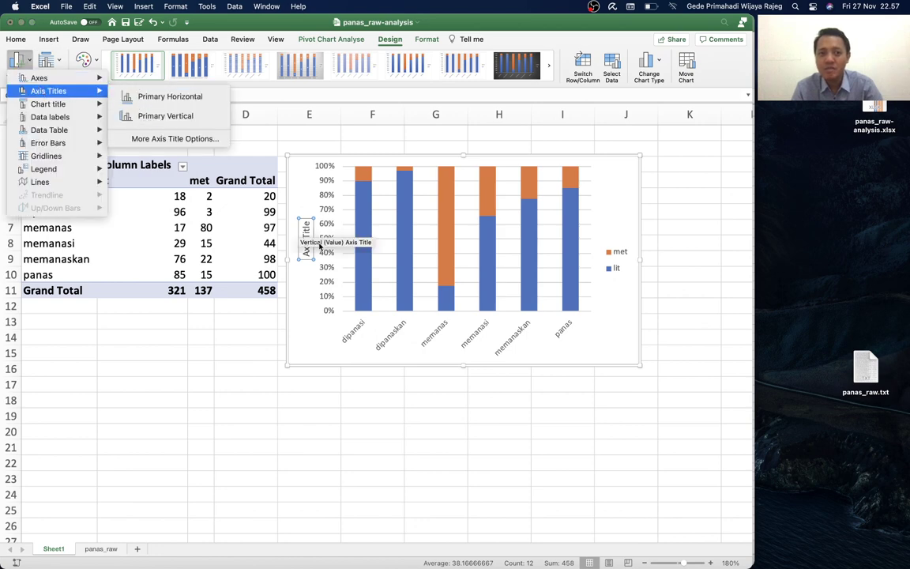
pyautogui.click(306, 251)
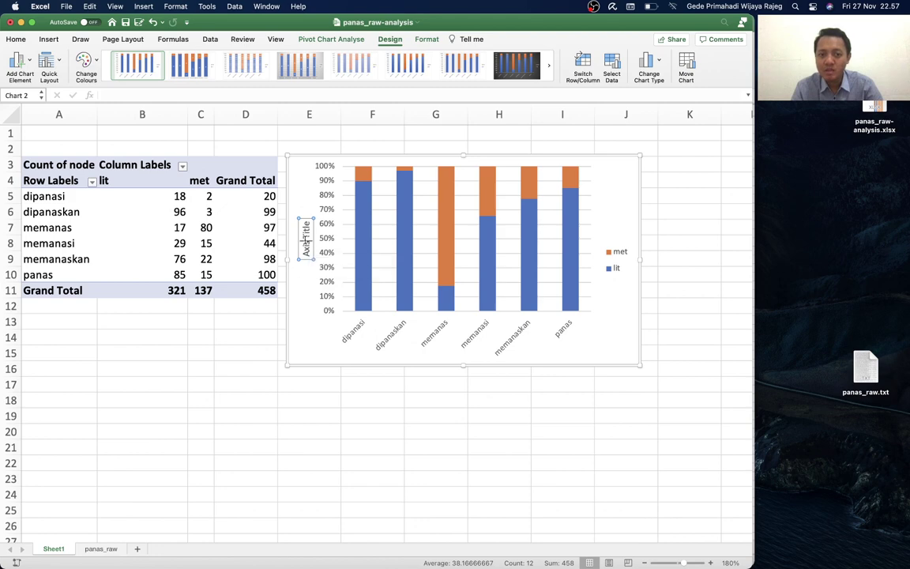
pyautogui.moveTo(305, 250); pyautogui.dragTo(307, 219)
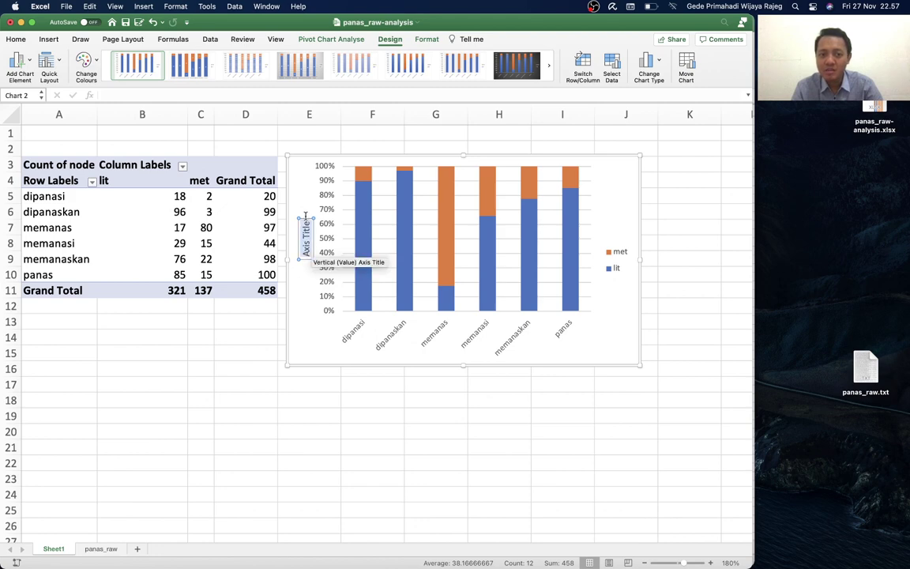
pyautogui.click(305, 250)
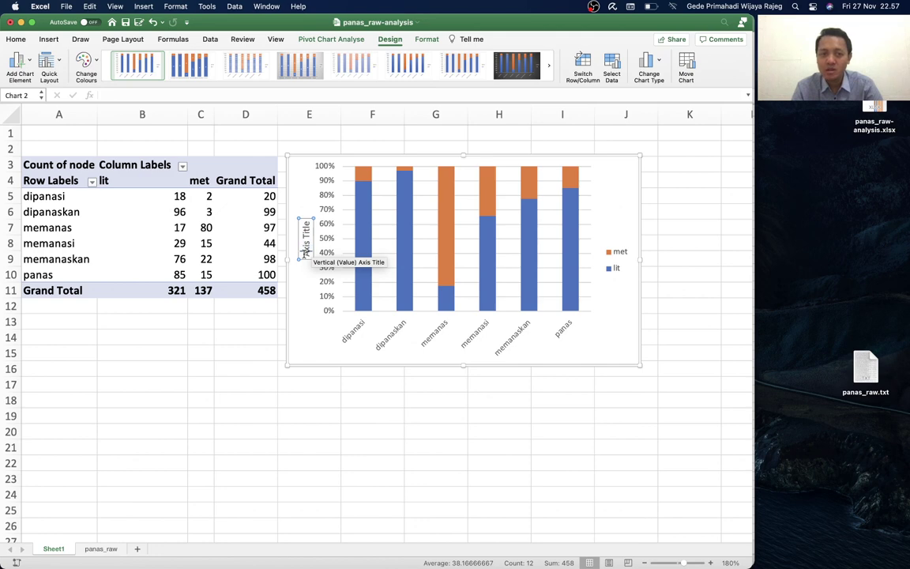
pyautogui.moveTo(306, 252); pyautogui.dragTo(305, 224)
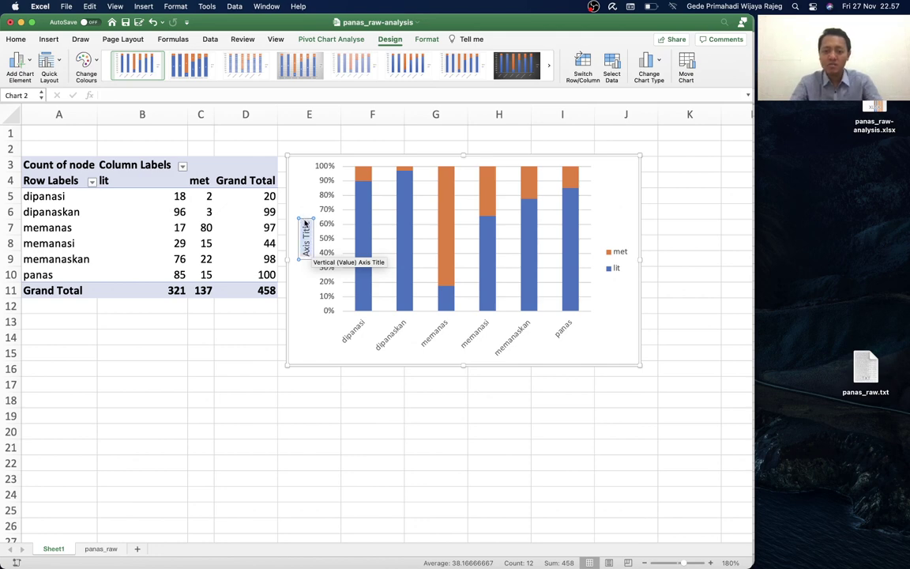
pyautogui.write('Perc')
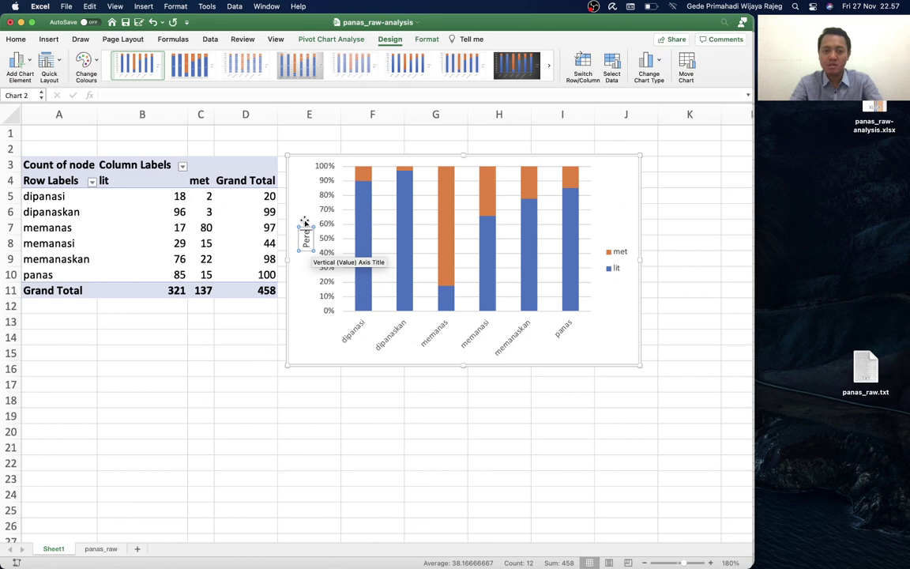
pyautogui.write('entase')
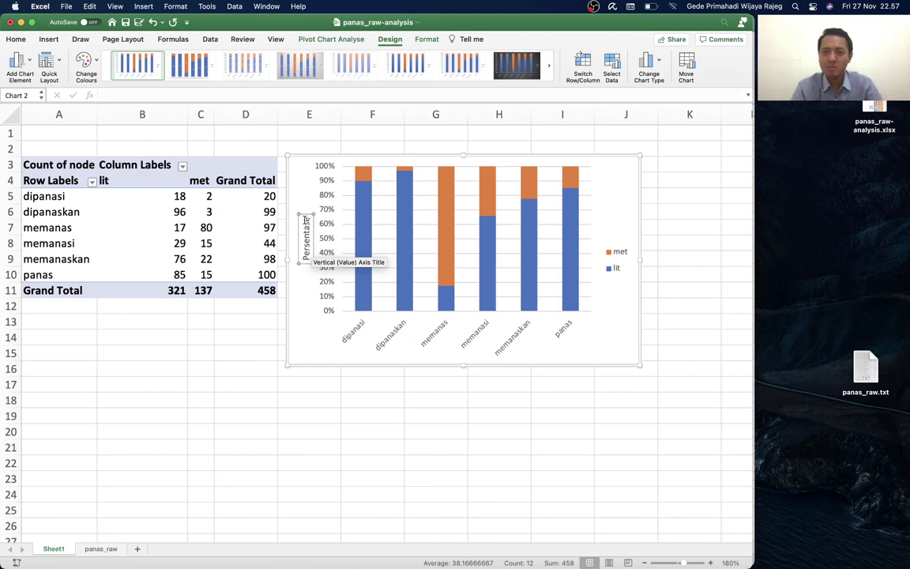
pyautogui.click(303, 286)
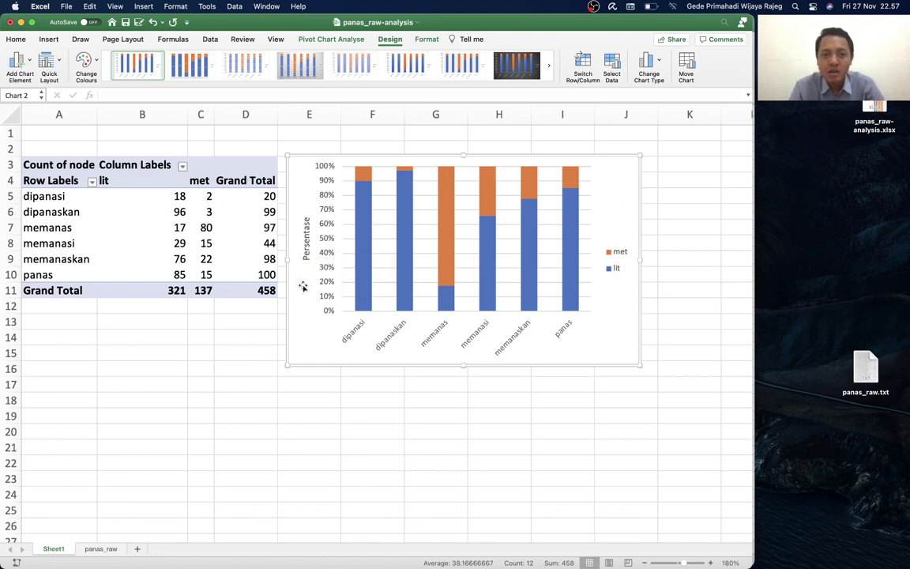
# - Add a primary horizontal axis title reading 'Bentuk morfologis kata' below the categories
pyautogui.click(31, 64)
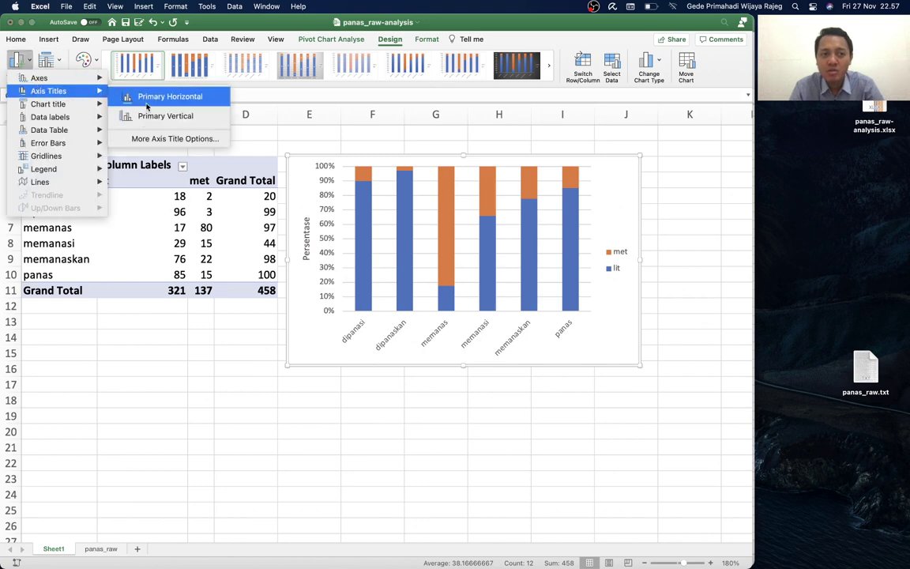
pyautogui.click(157, 103)
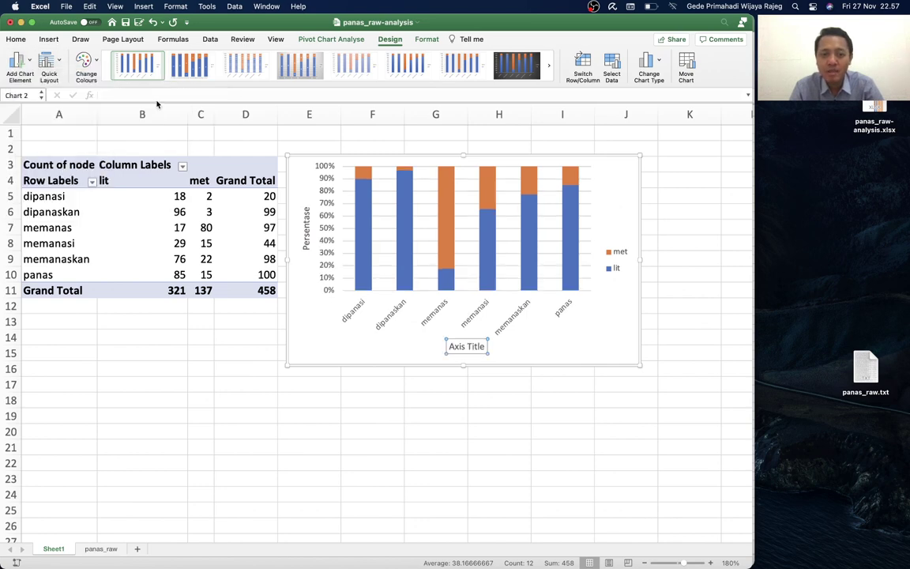
pyautogui.tripleClick(468, 345)
pyautogui.write('Bantu')
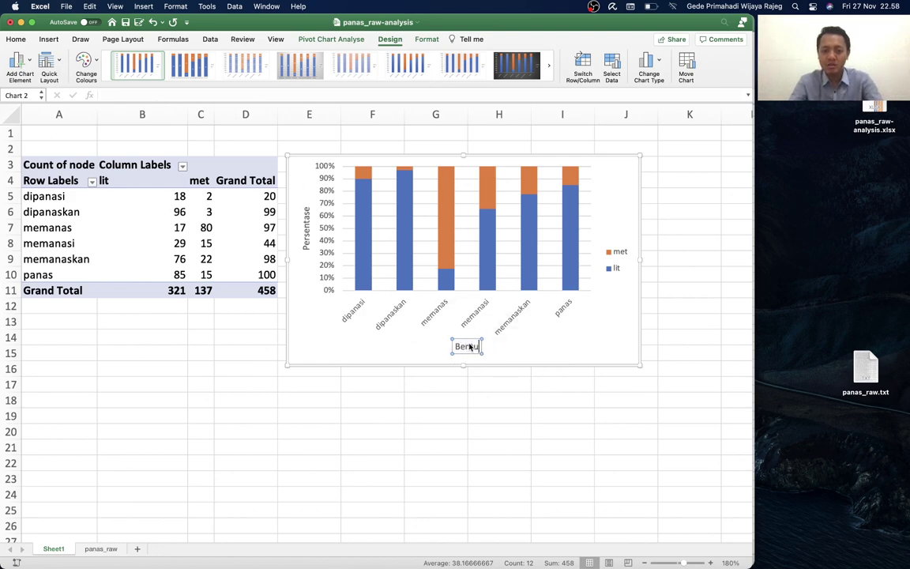
pyautogui.write('k morfolog')
pyautogui.write('is kata')
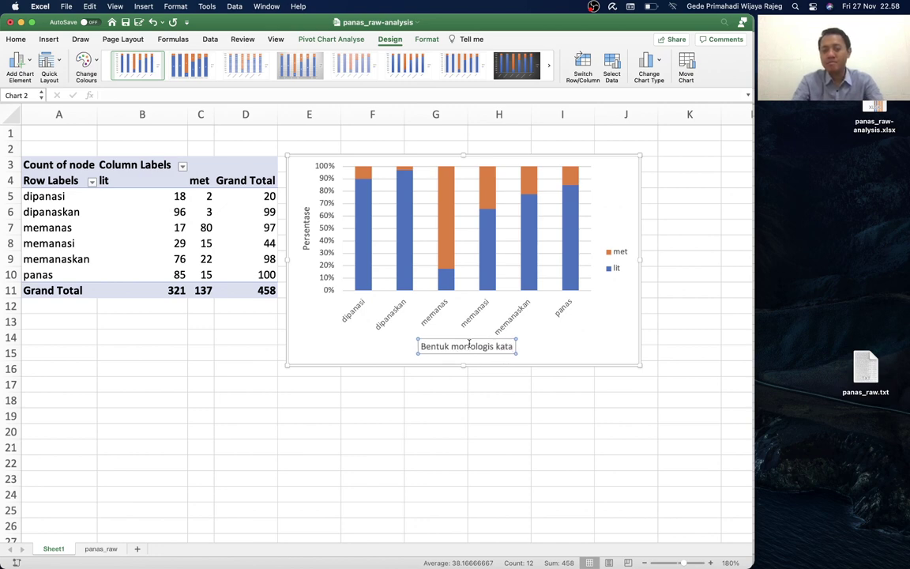
pyautogui.click(534, 346)
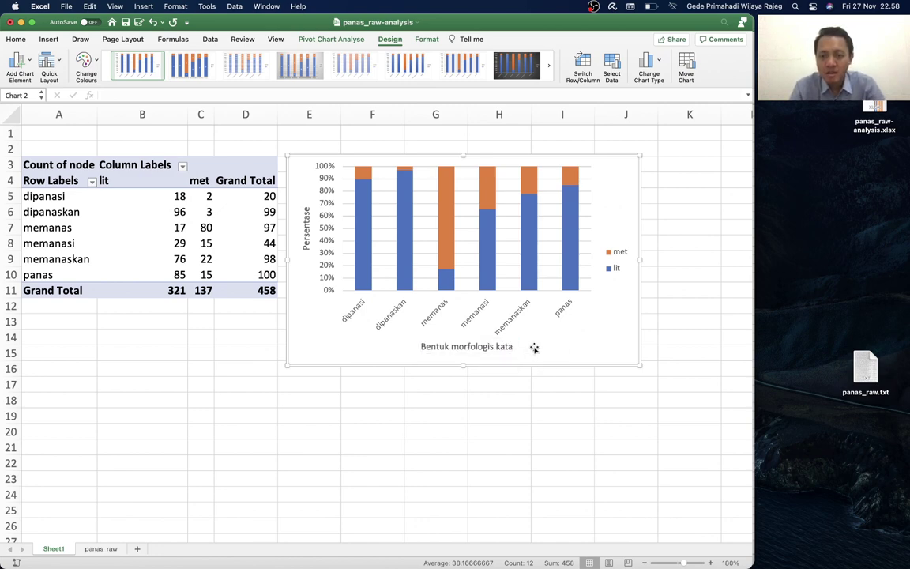
pyautogui.click(32, 66)
pyautogui.moveTo(53, 106)
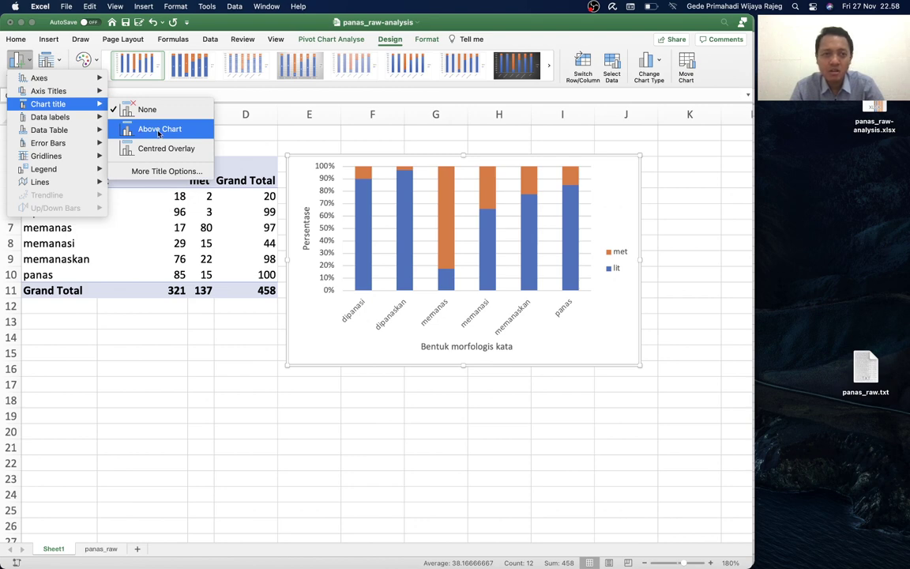
# - Add an Above Chart title reading 'Distribusi makna (non-)metaforis terhadap bentuk kata'
pyautogui.click(158, 131)
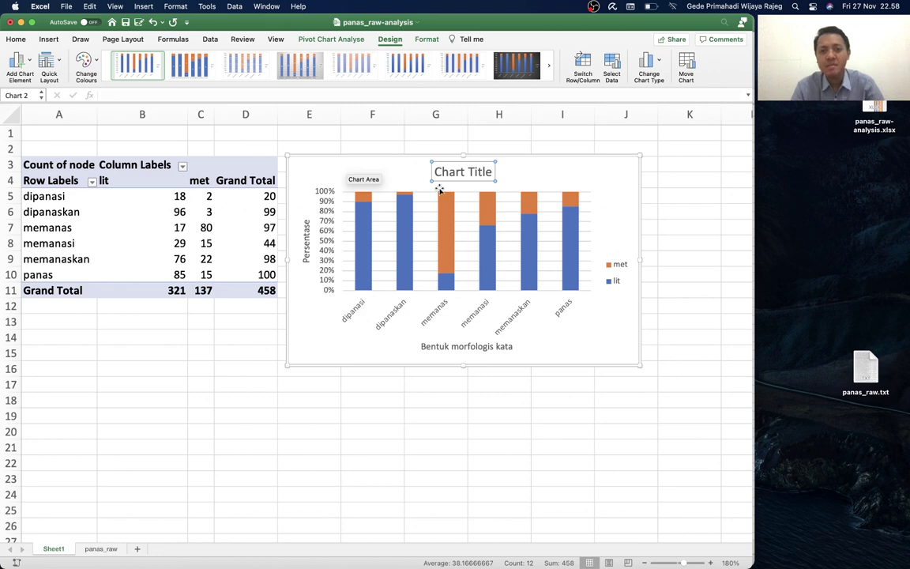
pyautogui.tripleClick(437, 171)
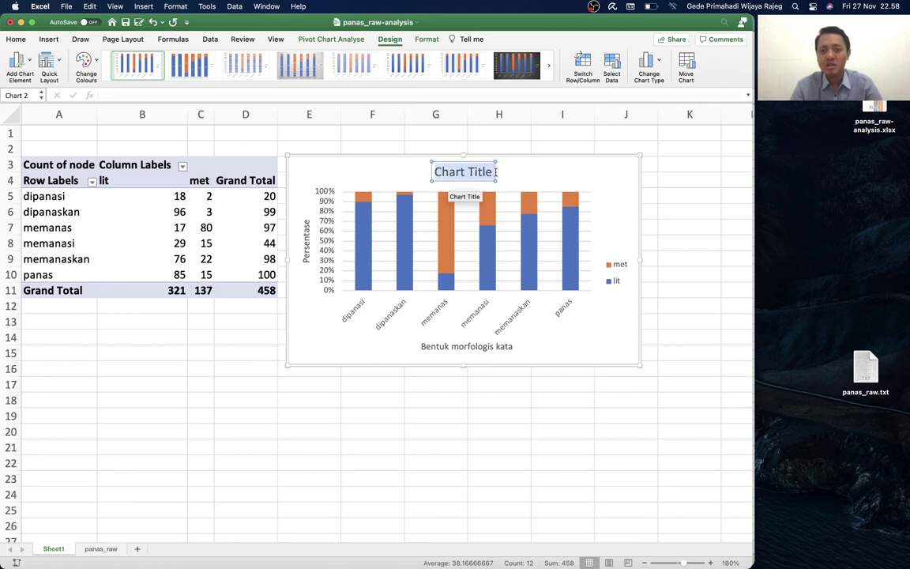
pyautogui.write('Distrib')
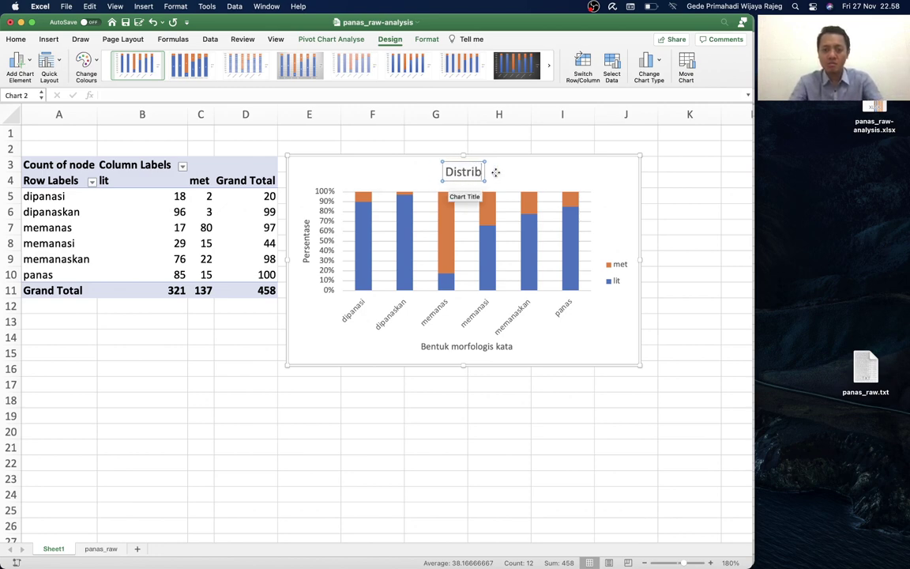
pyautogui.write('usi m')
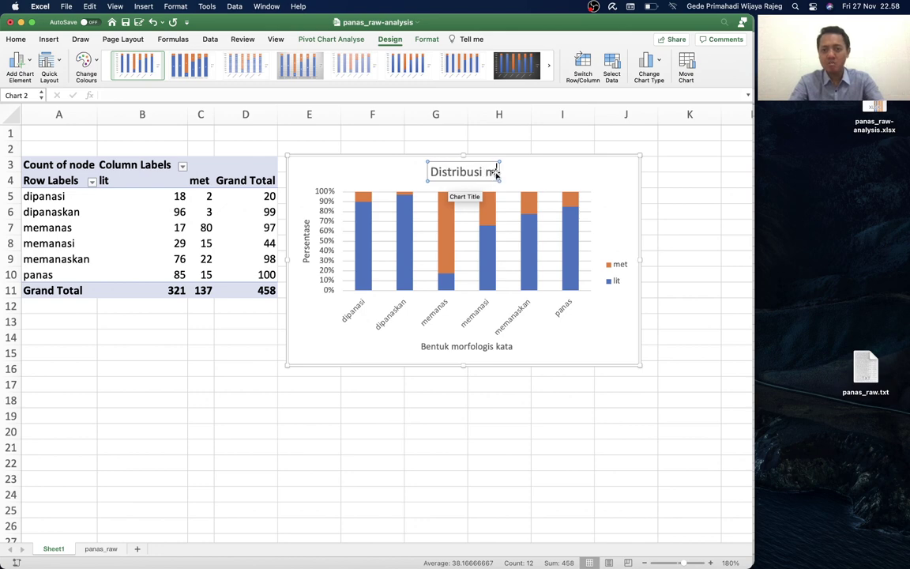
pyautogui.write('akna me')
pyautogui.press('BackSpace')
pyautogui.press('BackSpace')
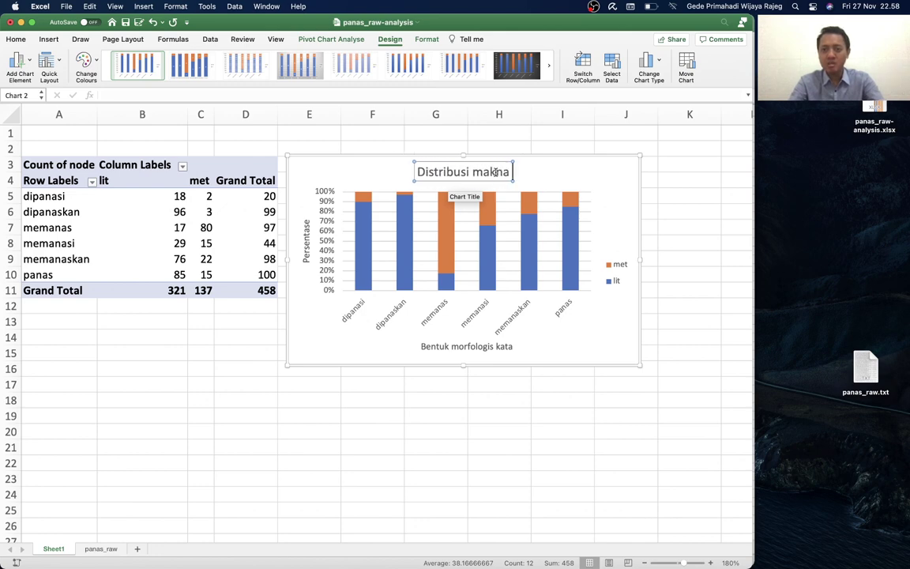
pyautogui.write('(non-)met')
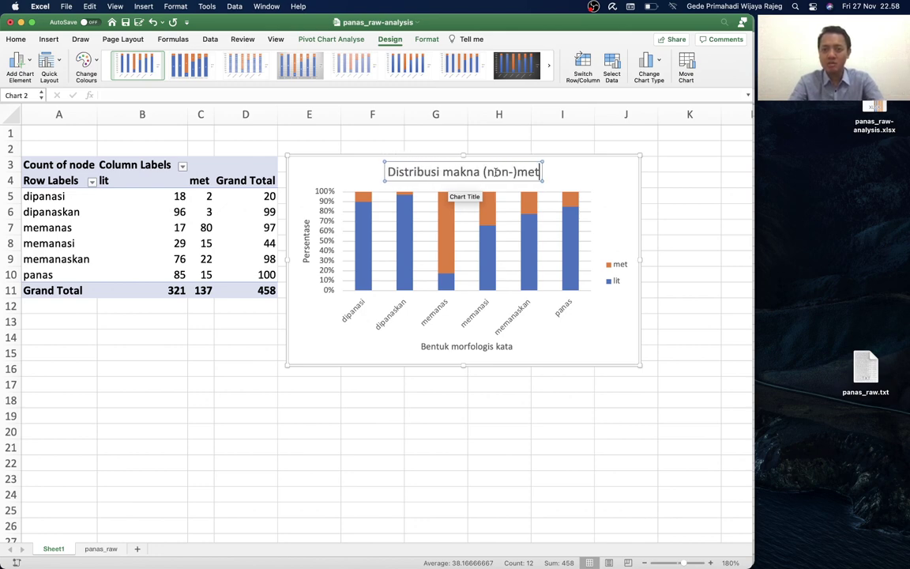
pyautogui.write('aforis terhad')
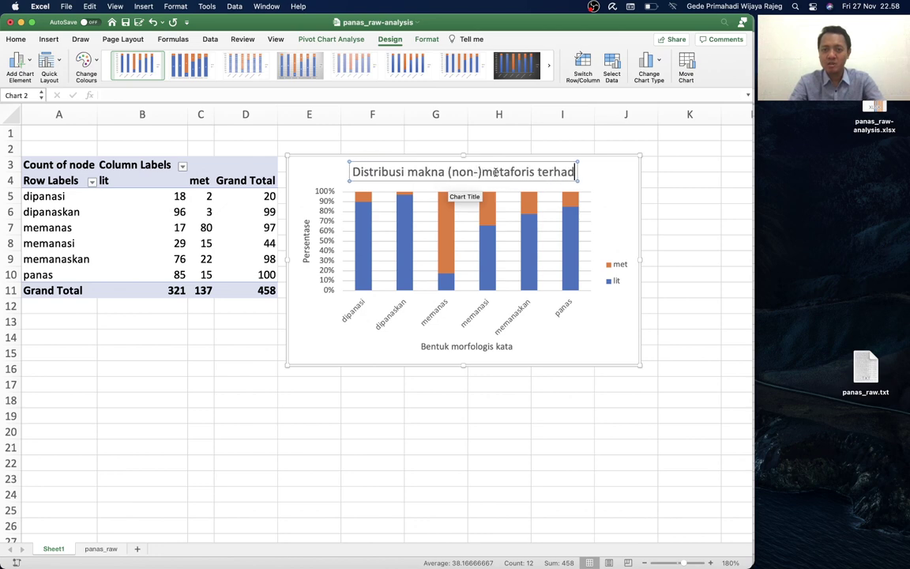
pyautogui.write('ap bentuk k')
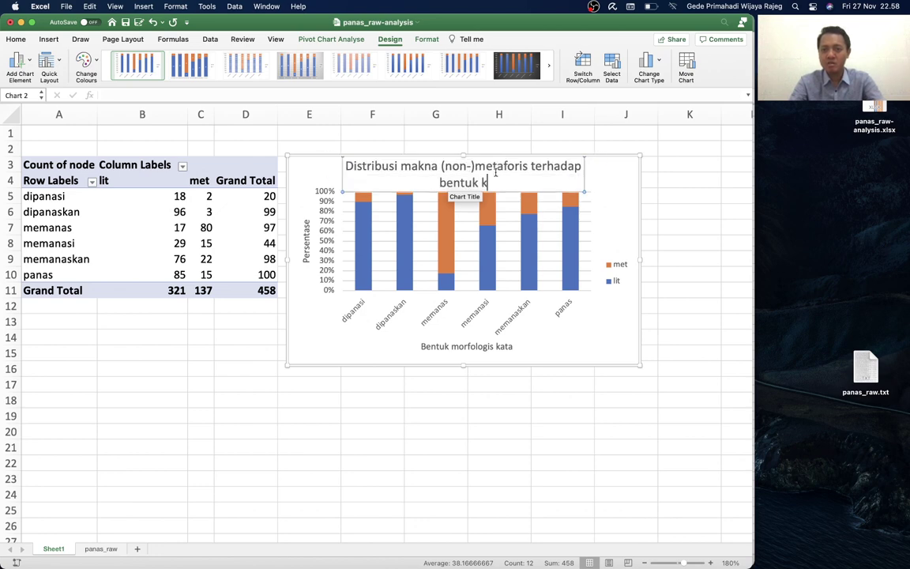
pyautogui.write('ata')
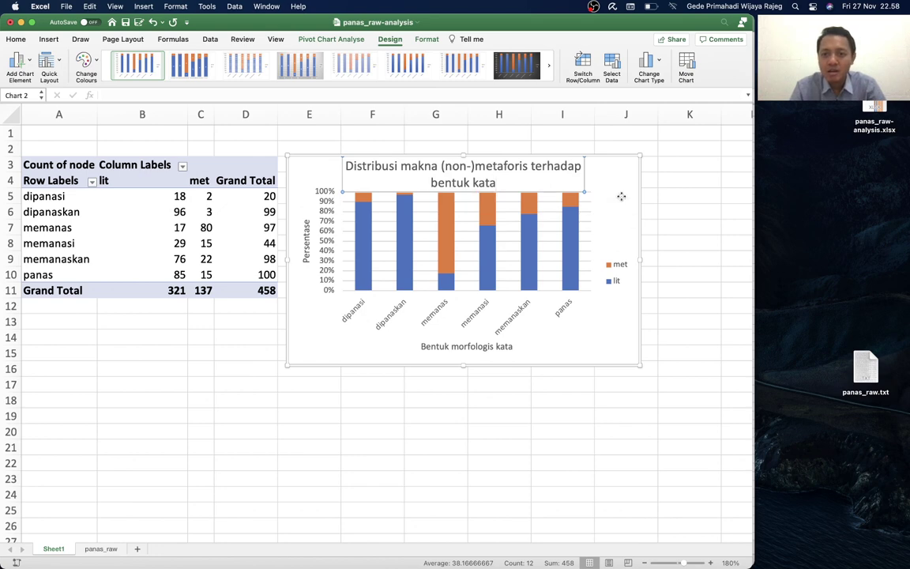
pyautogui.click(620, 197)
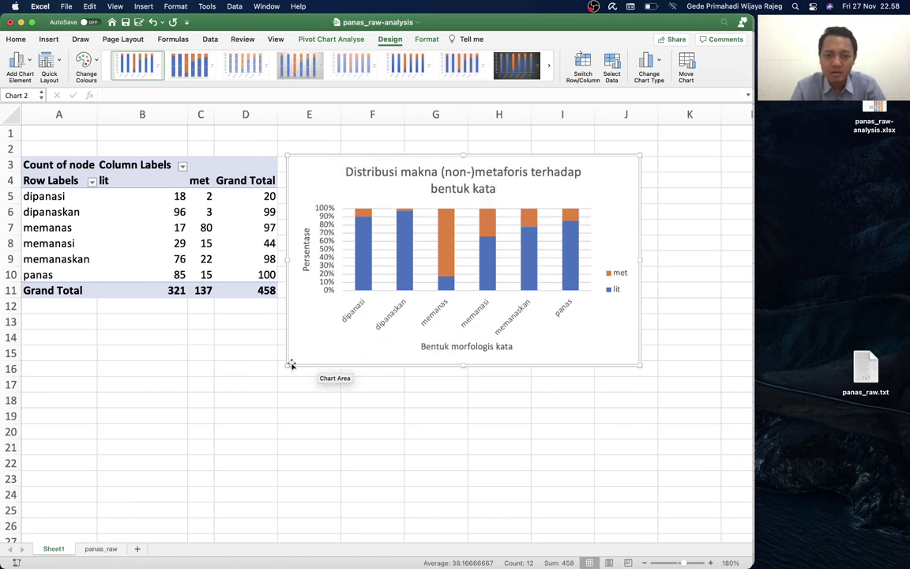
# - Drag the chart's bottom-left corner down to about row 19, then copy the chart
pyautogui.moveTo(286, 366); pyautogui.dragTo(280, 421)
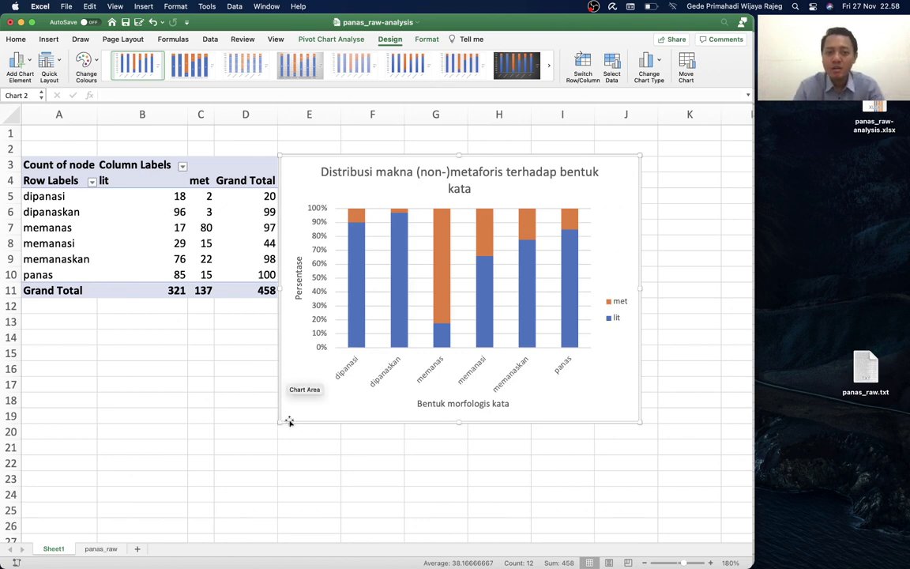
pyautogui.rightClick(306, 414)
pyautogui.click(292, 410)
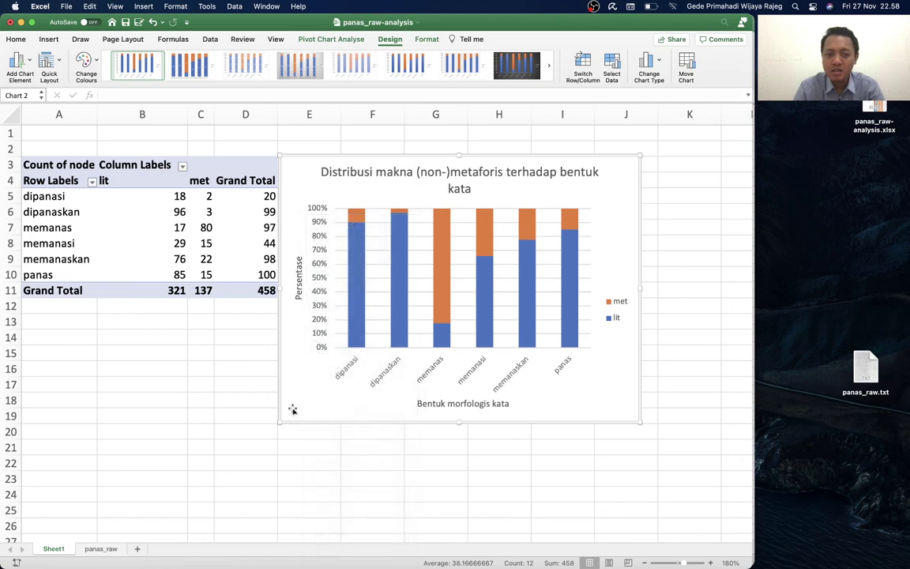
pyautogui.rightClick(293, 410)
pyautogui.click(335, 255)
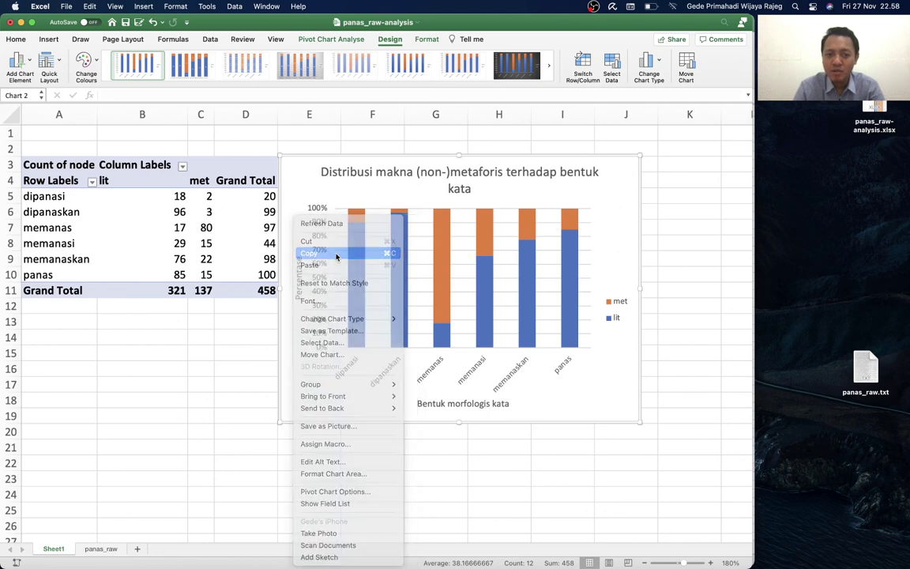
# - Paste the chart into the Word document with the caption 'Gambar di atas menunjukkan bla bla' below
pyautogui.press('super+Tab')
pyautogui.press('super+Tab')
pyautogui.press('super+Tab')
pyautogui.press('super+Tab')
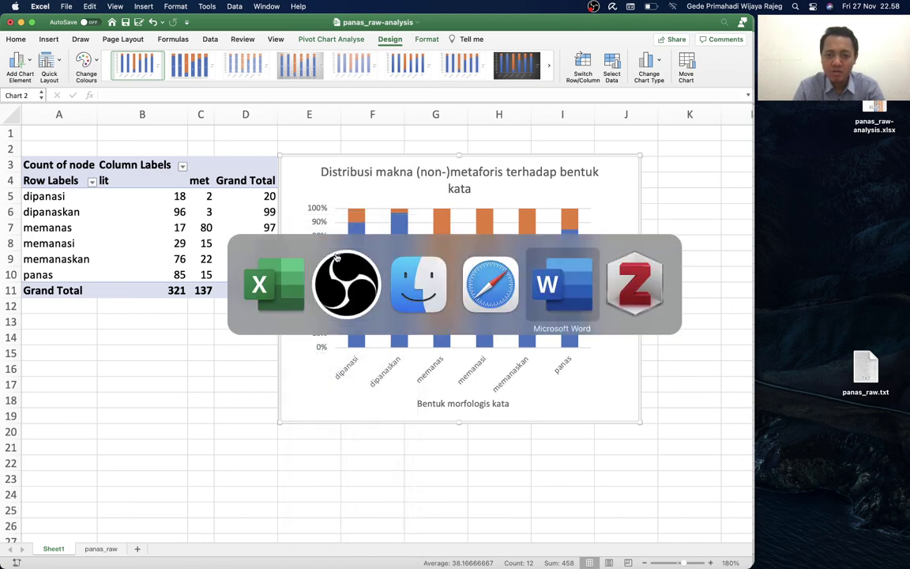
pyautogui.press('super+v')
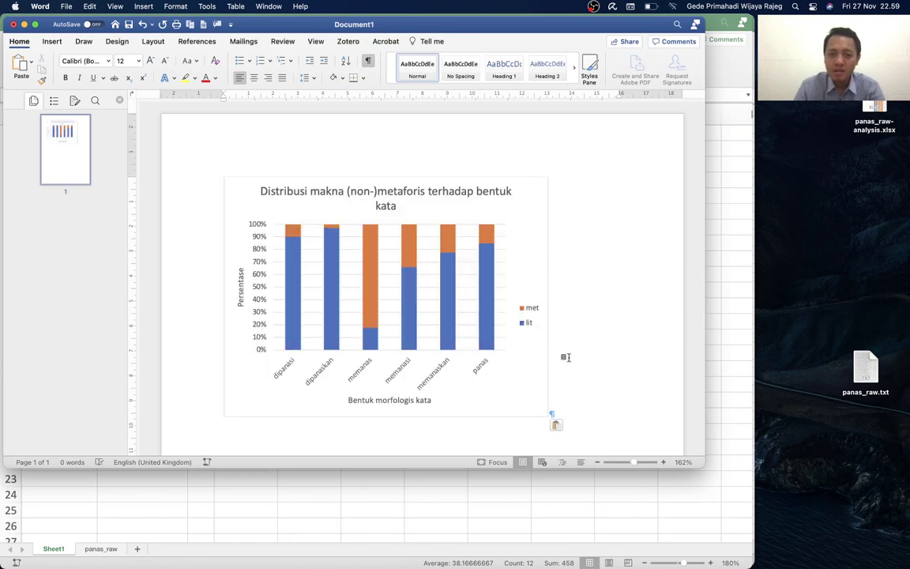
pyautogui.press('Return')
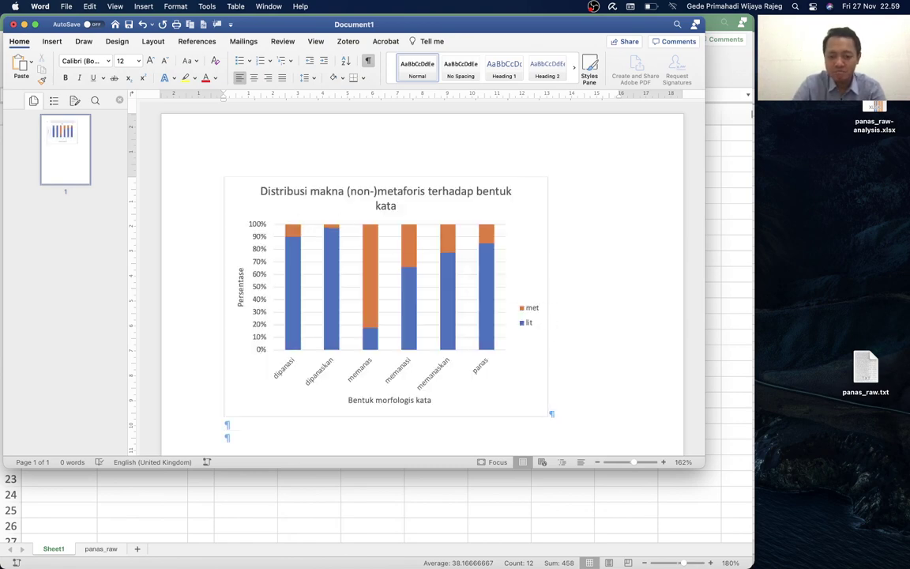
pyautogui.write('Gambar di a')
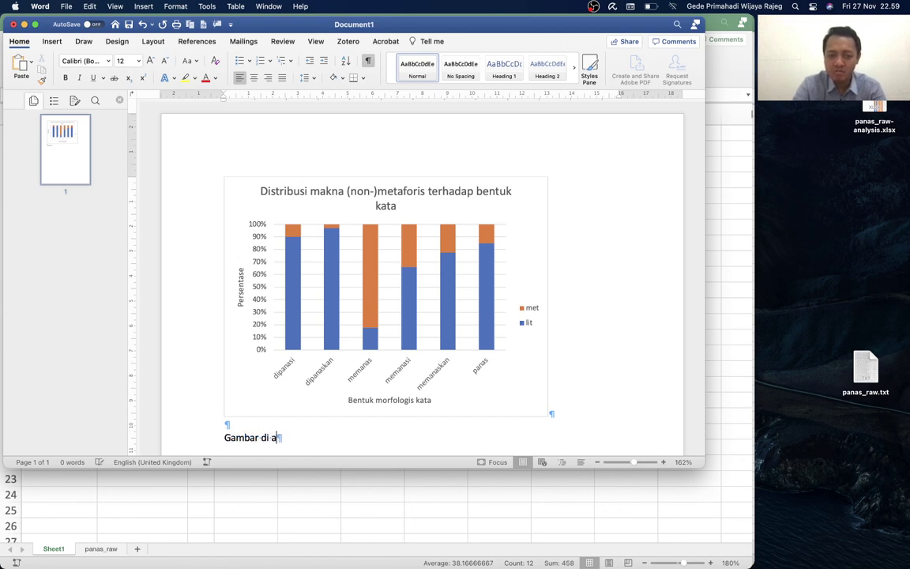
pyautogui.write('tas menunjukkan bla bla')
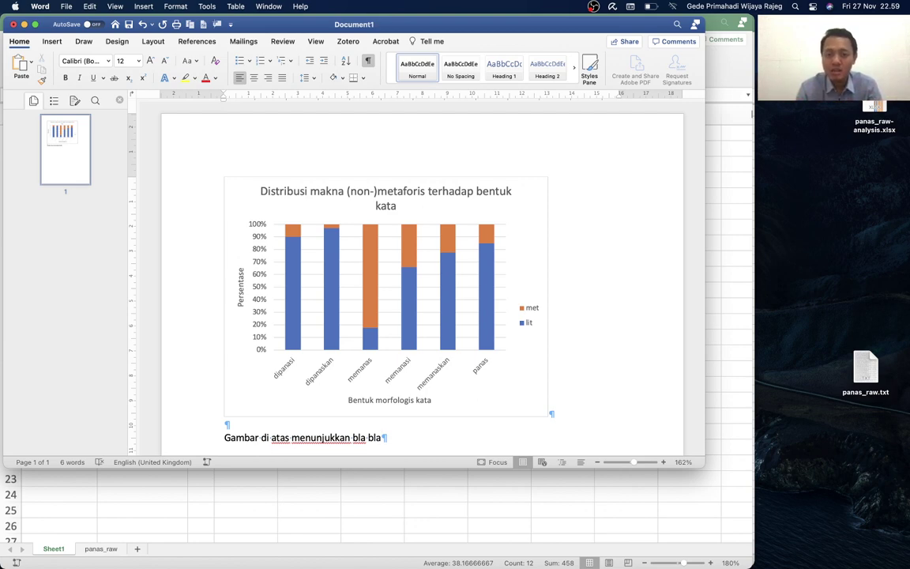
pyautogui.click(720, 280)
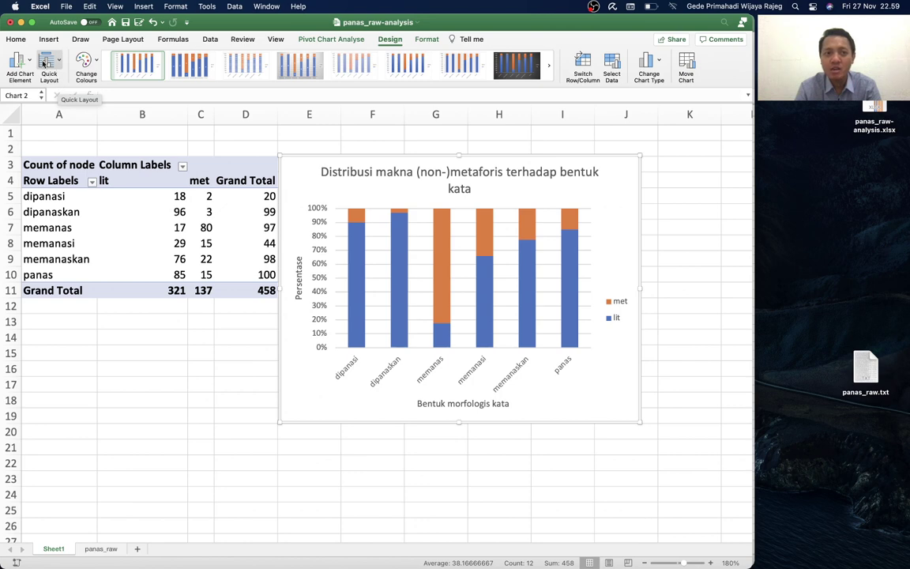
# - Try grey and orange-yellow chart colour schemes, then restore the original blue and orange palette
pyautogui.click(87, 65)
pyautogui.click(88, 60)
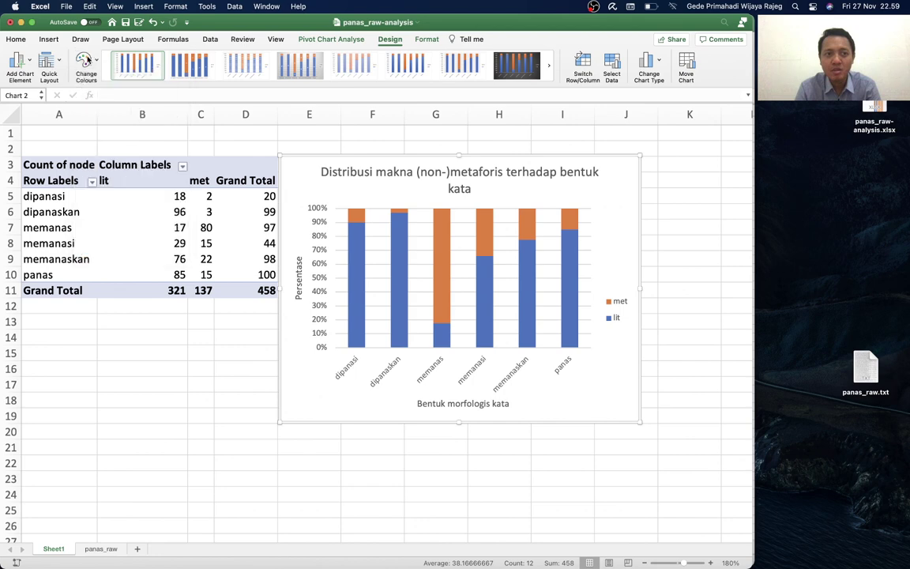
pyautogui.click(89, 63)
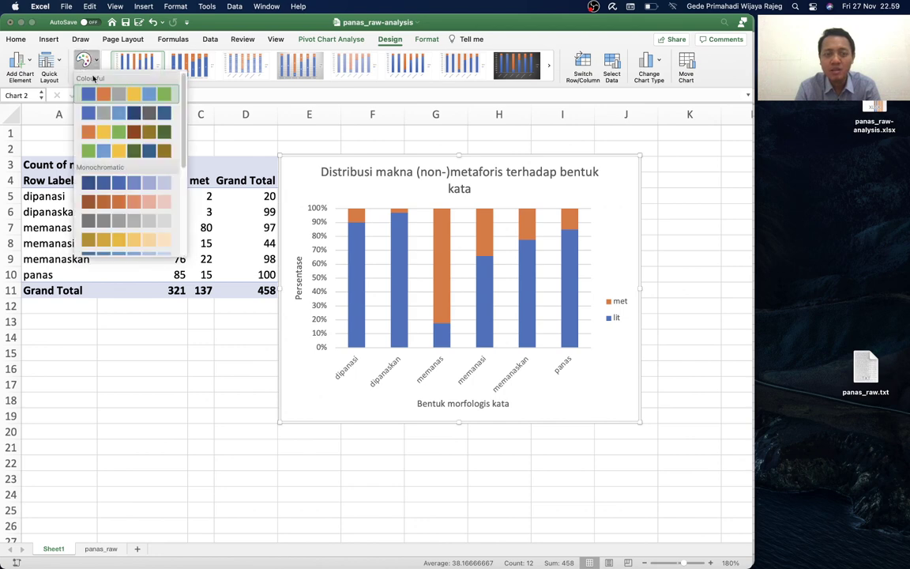
pyautogui.click(93, 116)
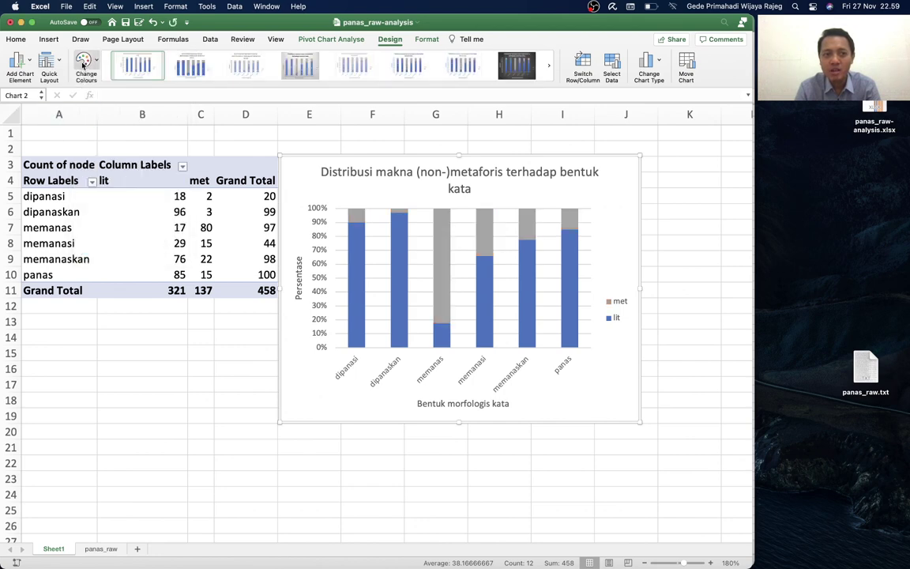
pyautogui.click(85, 62)
pyautogui.click(97, 131)
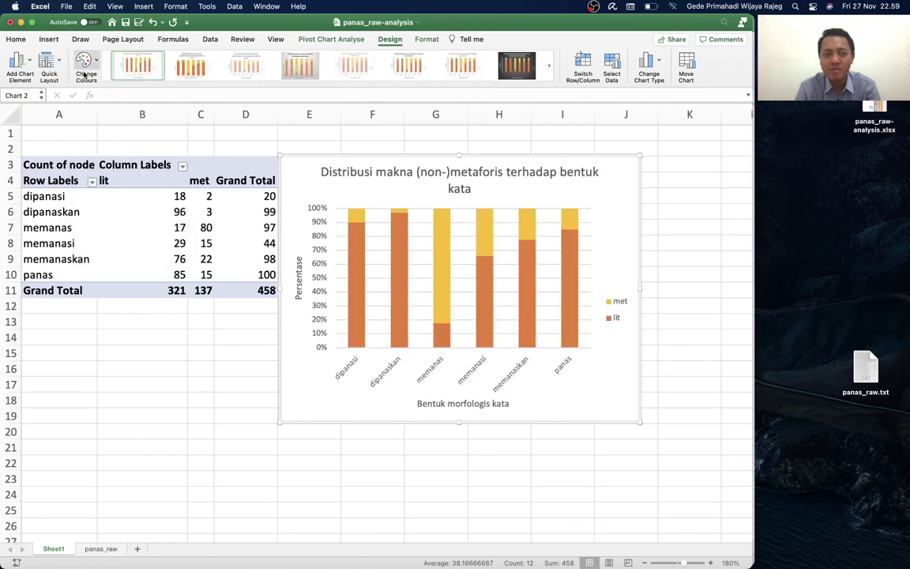
pyautogui.click(84, 64)
pyautogui.click(92, 94)
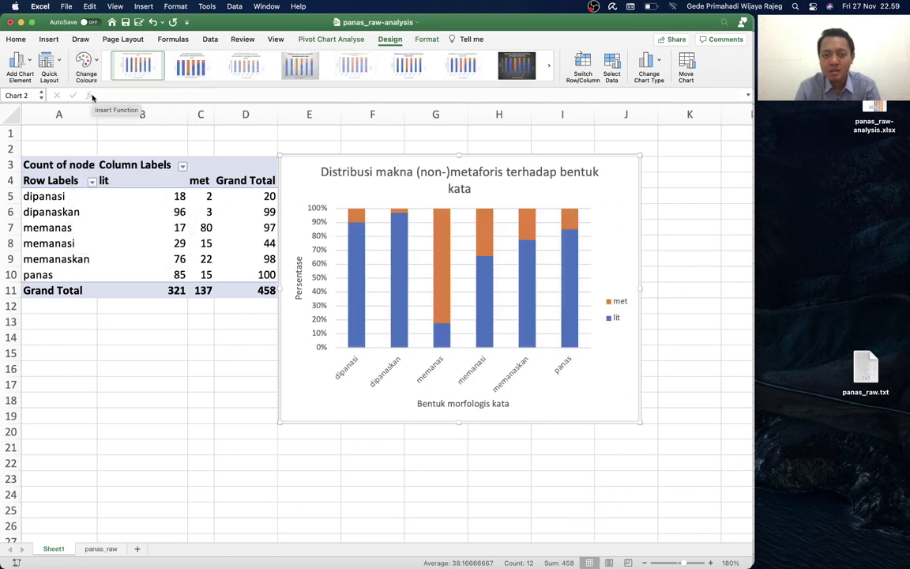
pyautogui.click(25, 60)
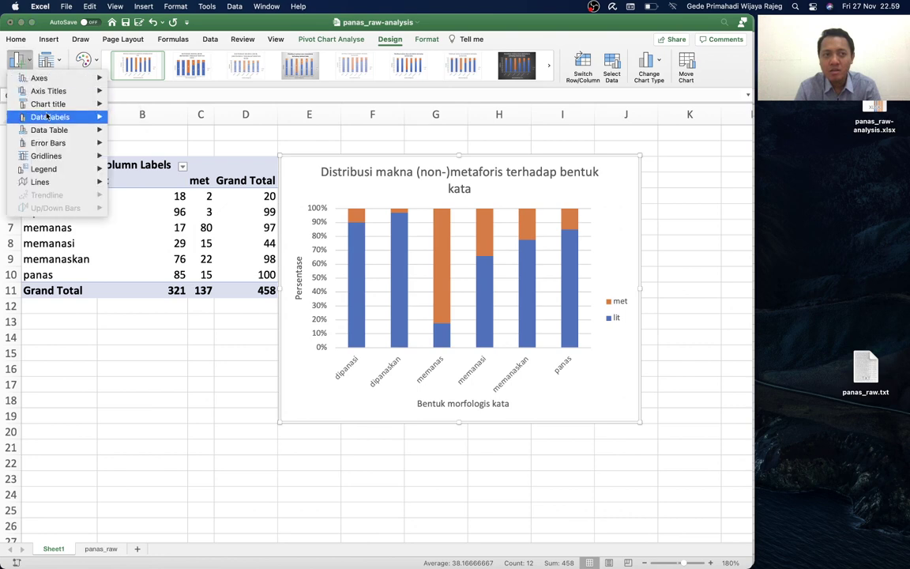
# - Add centred data labels showing each segment's count, such as 80 and 17 for memanas
pyautogui.moveTo(89, 123)
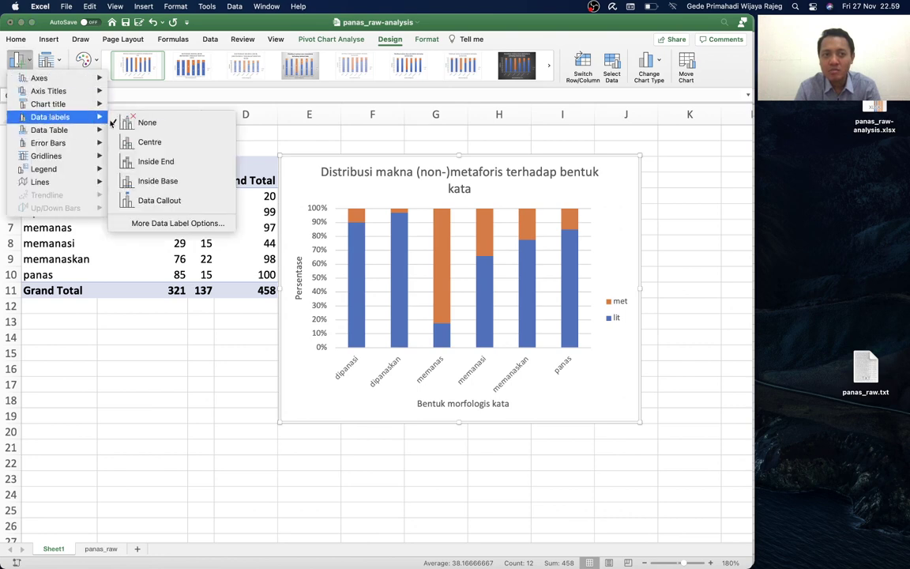
pyautogui.click(341, 216)
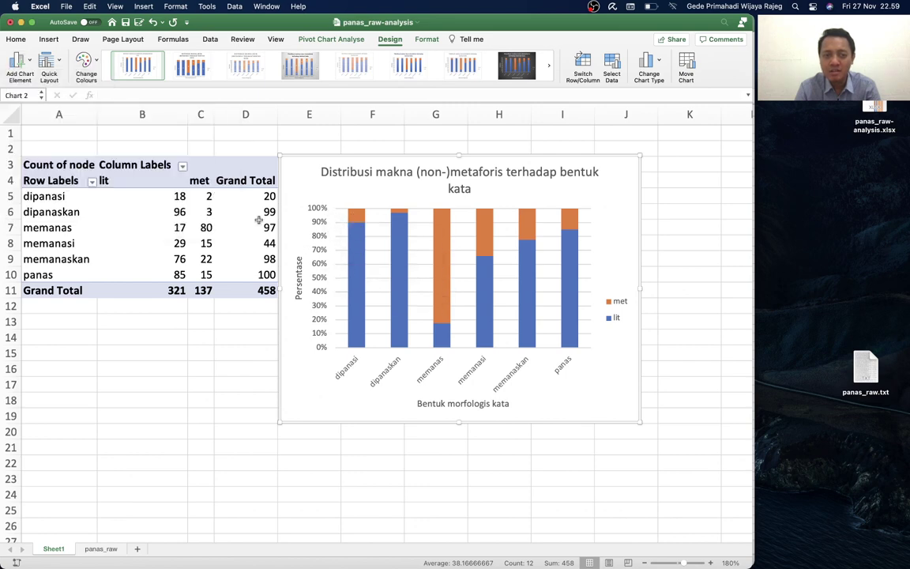
pyautogui.click(24, 61)
pyautogui.moveTo(45, 115)
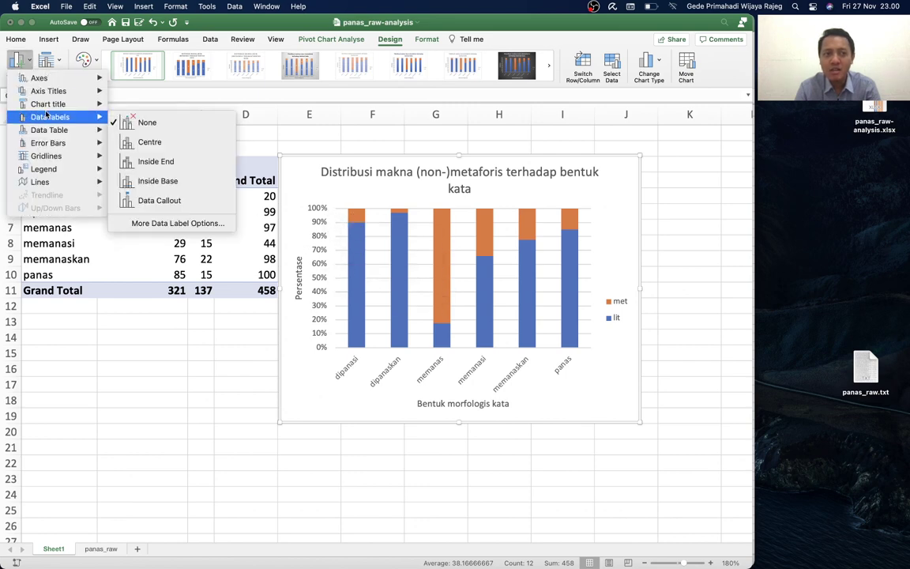
pyautogui.click(146, 161)
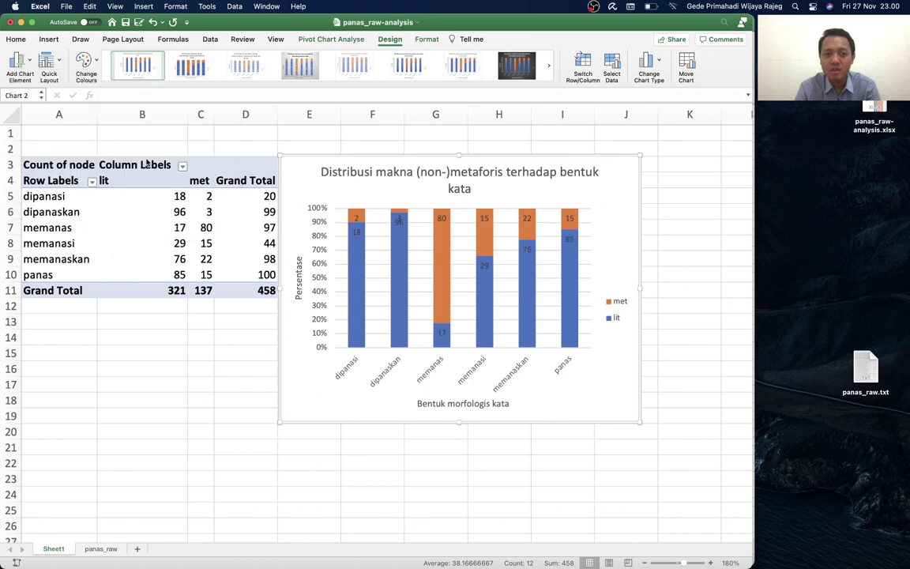
pyautogui.click(593, 7)
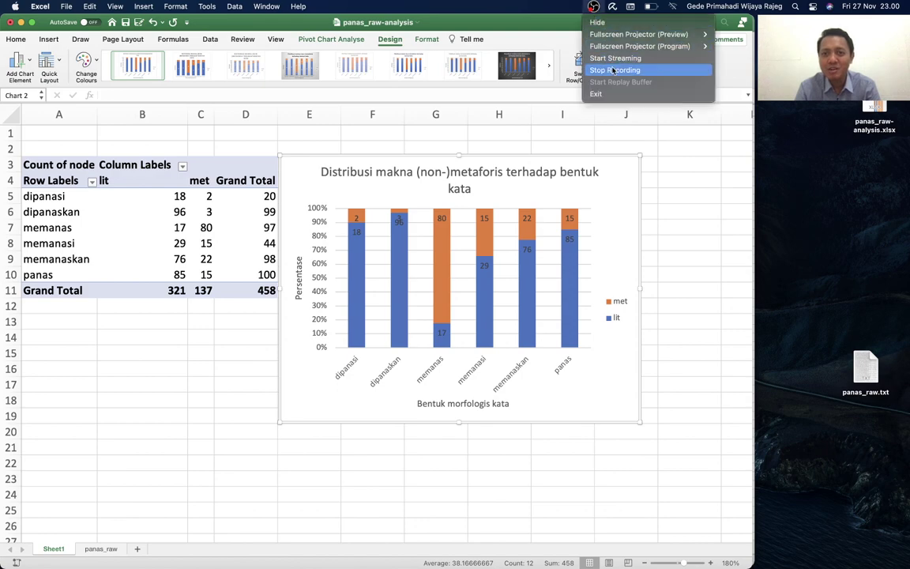